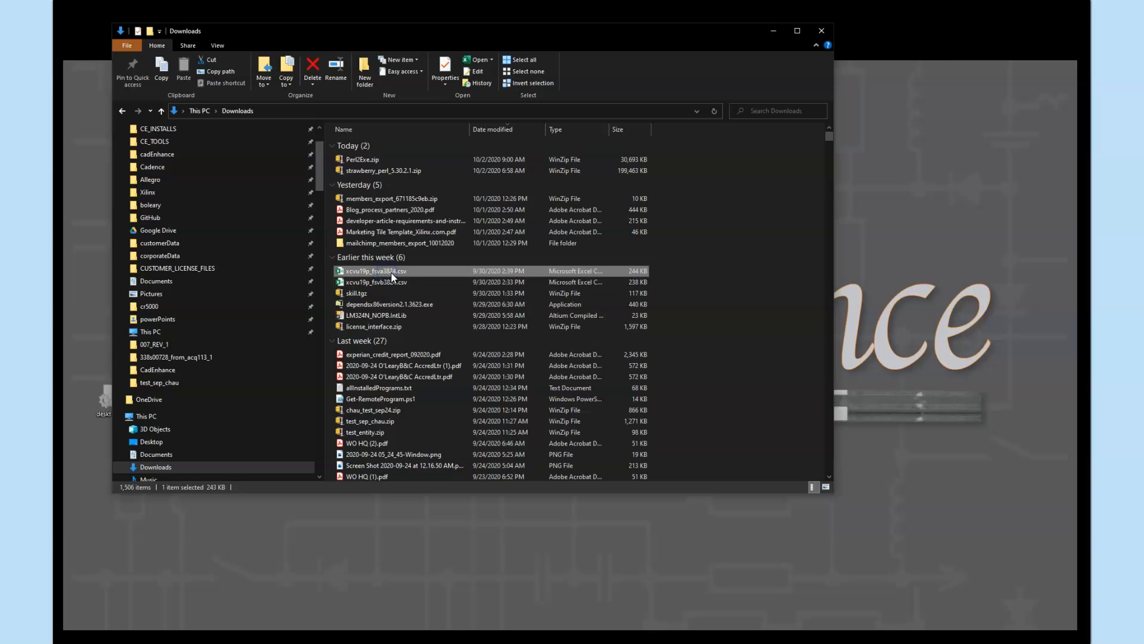
# - Examine the package files xcvu19p_fsva3824.csv and xcvu19p_fsvb3824.csv in the Downloads folder
pyautogui.click(408, 279)
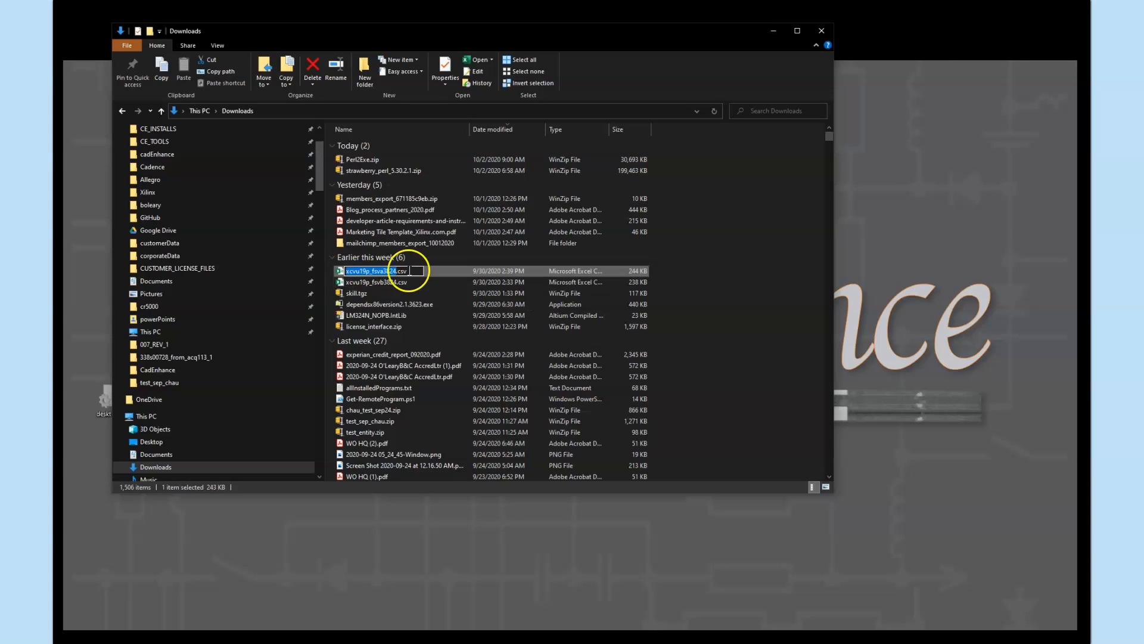
pyautogui.click(383, 272)
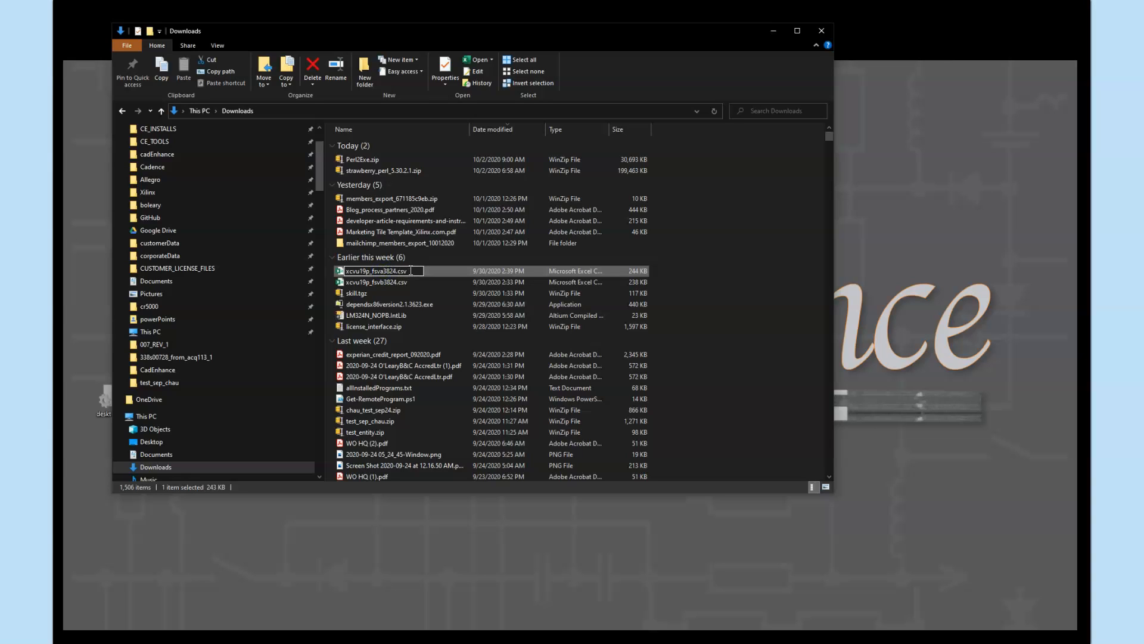
pyautogui.click(394, 274)
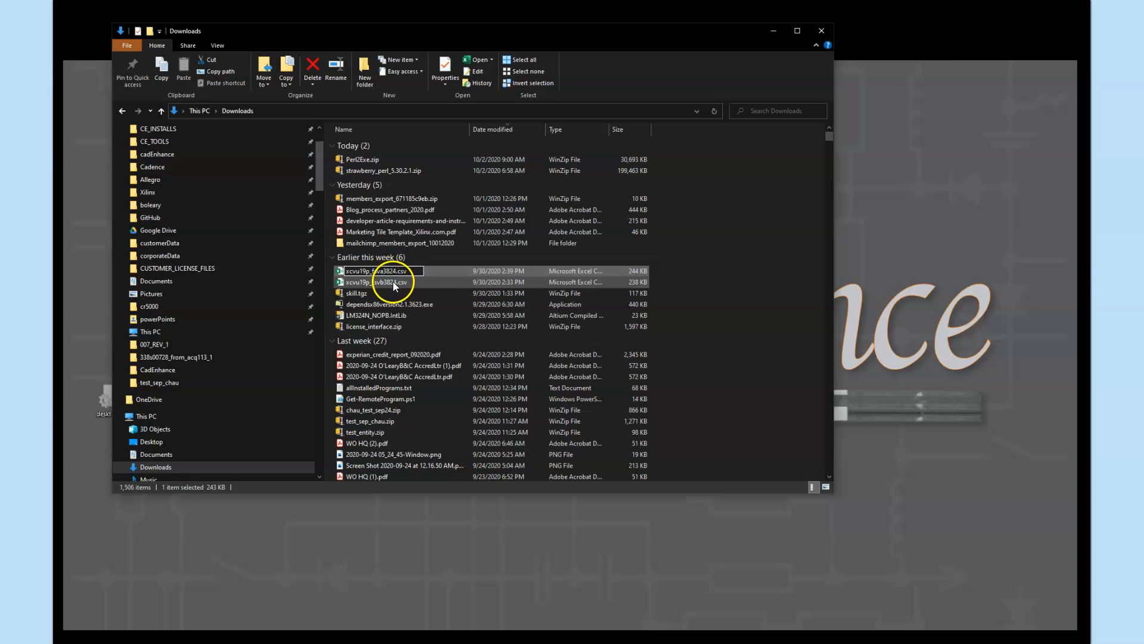
pyautogui.click(393, 284)
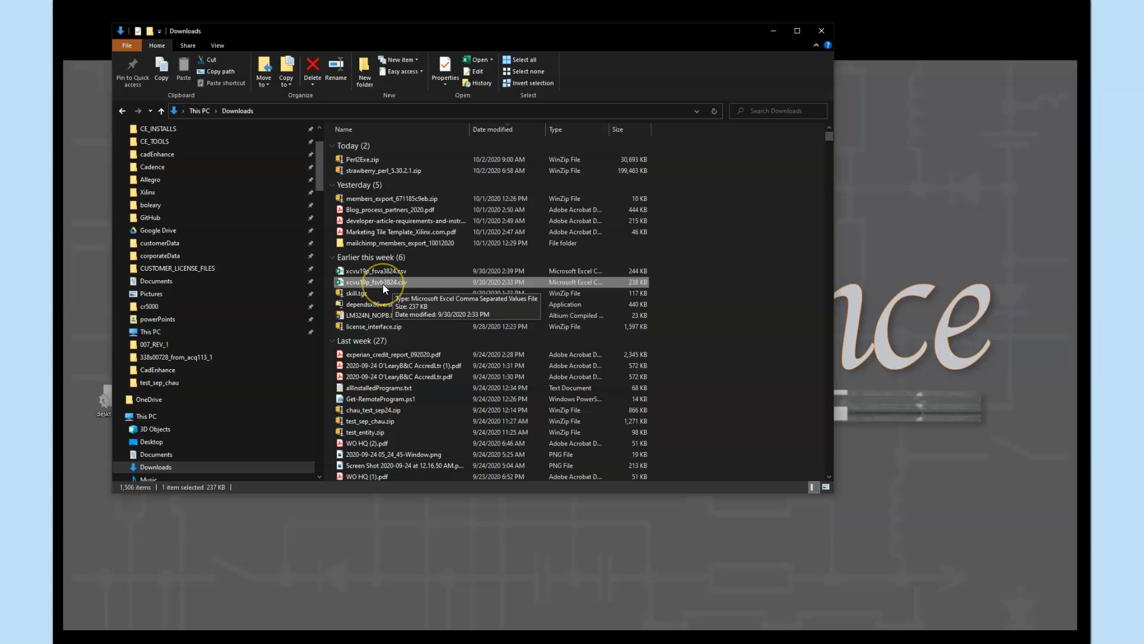
pyautogui.click(379, 278)
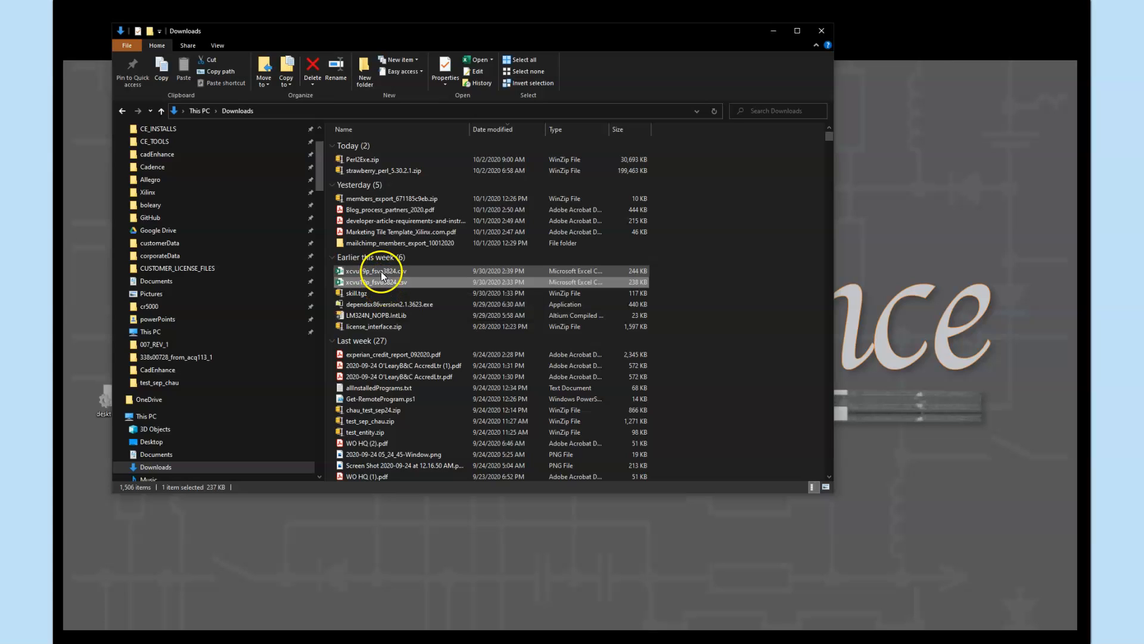
pyautogui.click(372, 271)
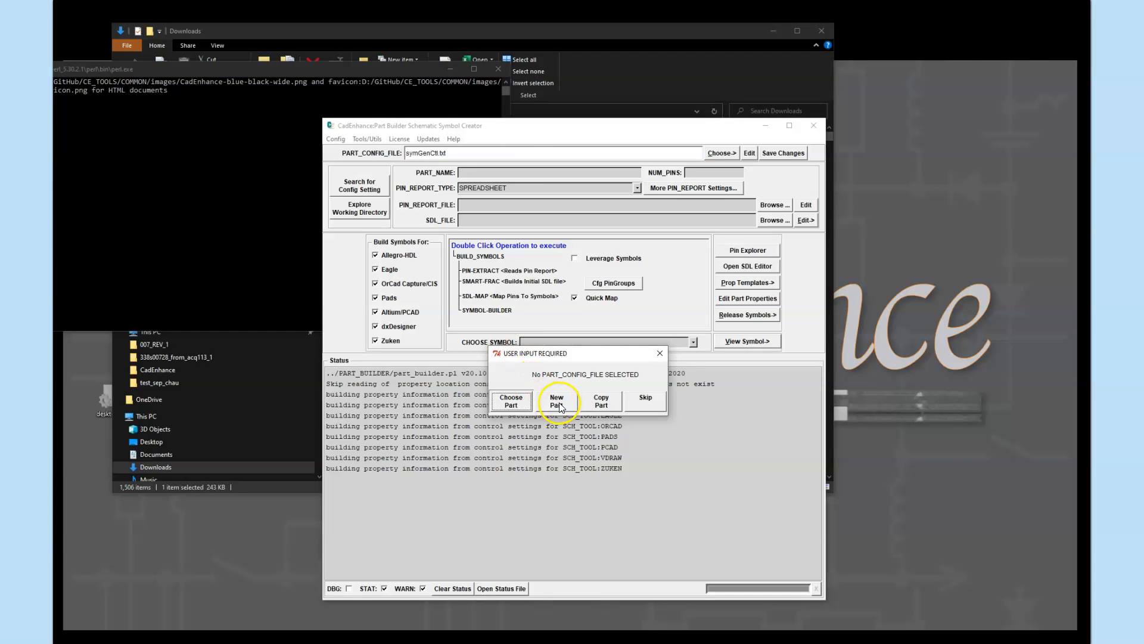
# - Create a new part named xcvu19p_fsva3824 in the working directory C:/cadEnhance/workdir
pyautogui.click(559, 404)
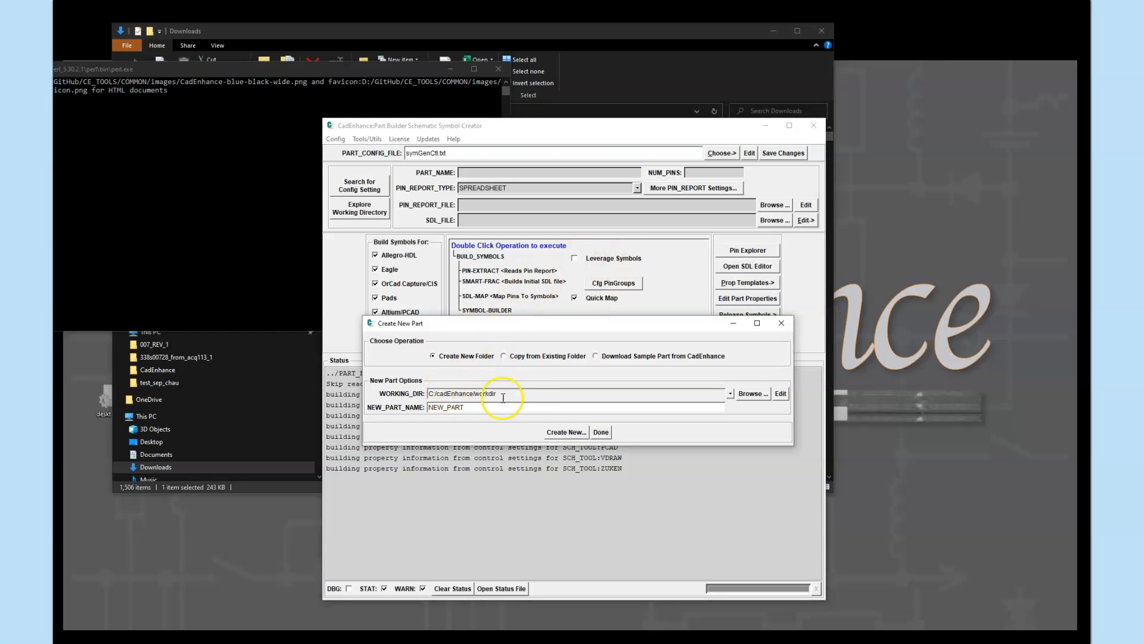
pyautogui.click(431, 410)
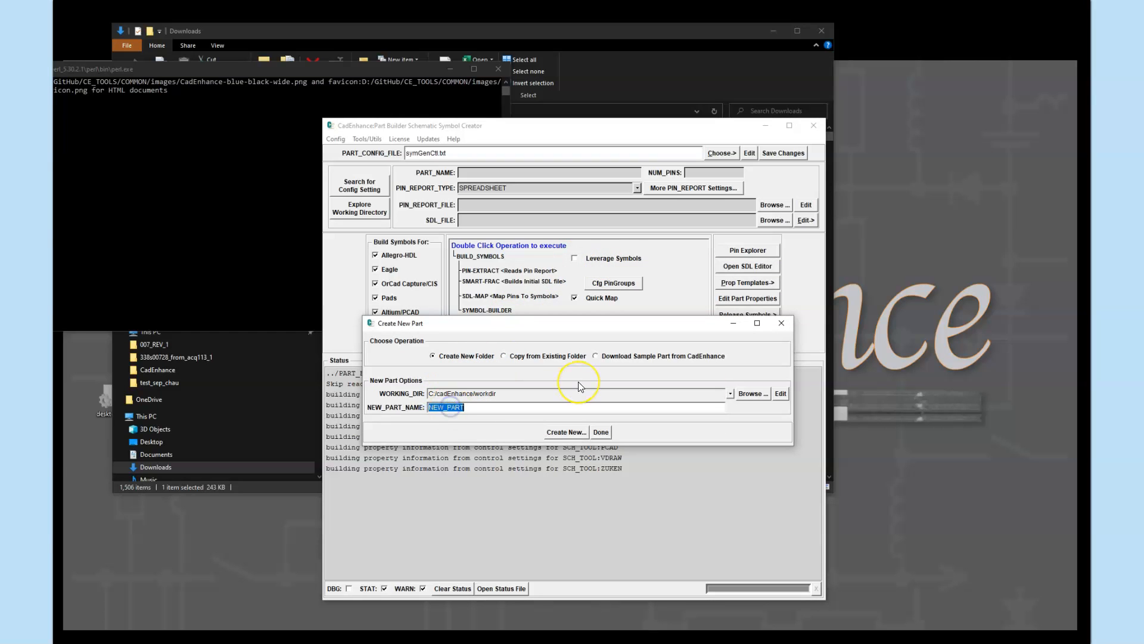
pyautogui.click(567, 326)
pyautogui.write('xv')
pyautogui.click(569, 432)
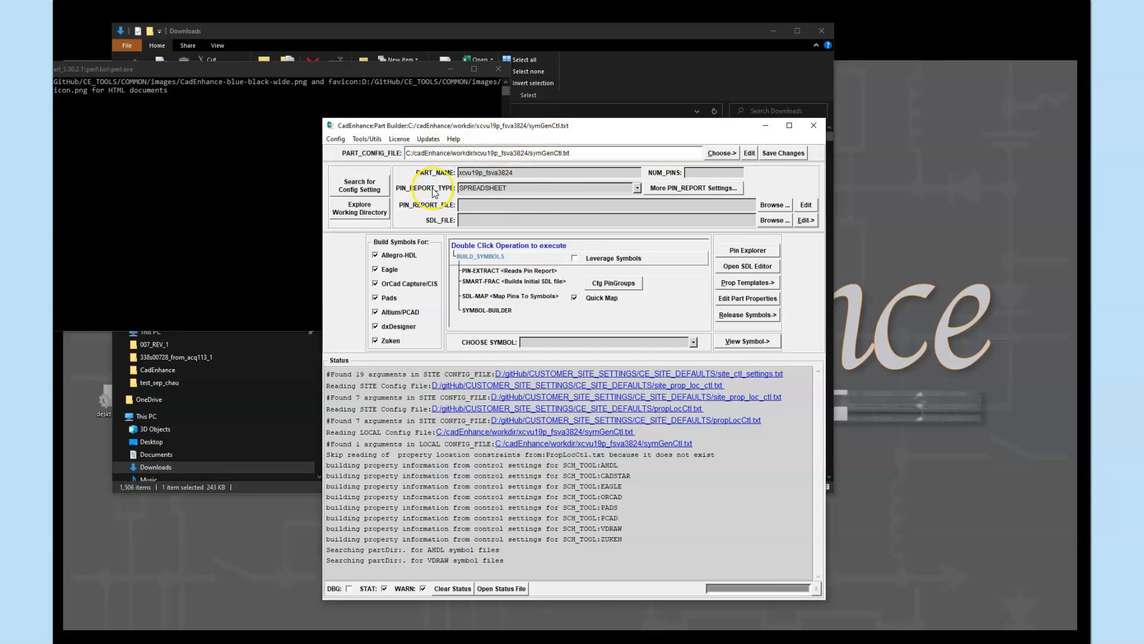
# - Set the part's pin report type to XILINX_PHYSICAL
pyautogui.click(638, 188)
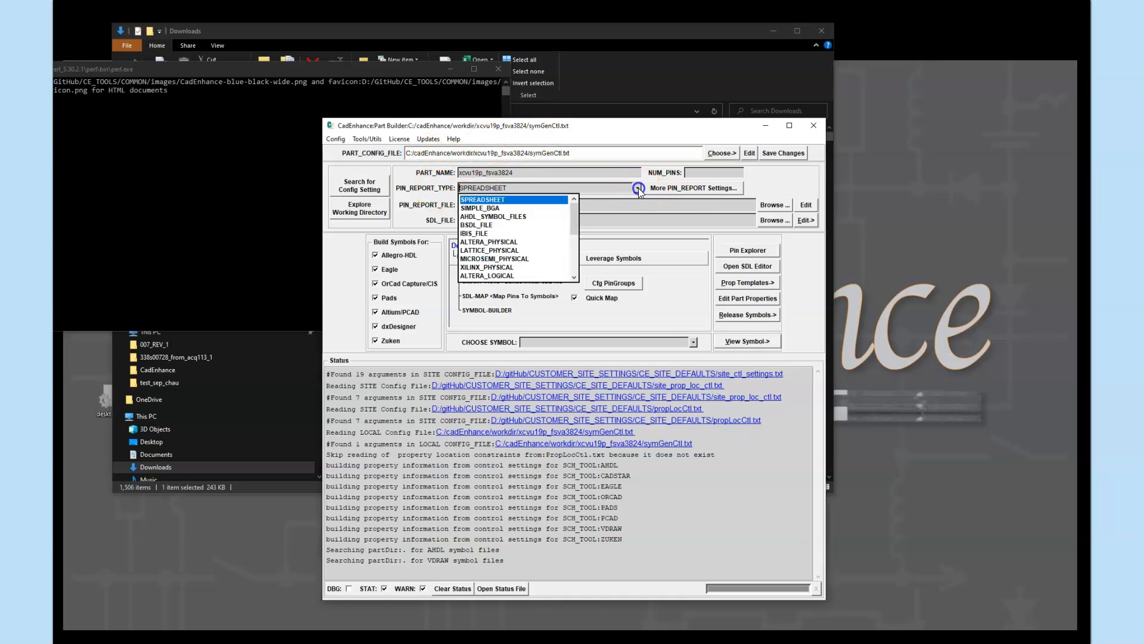
pyautogui.click(492, 267)
pyautogui.click(494, 210)
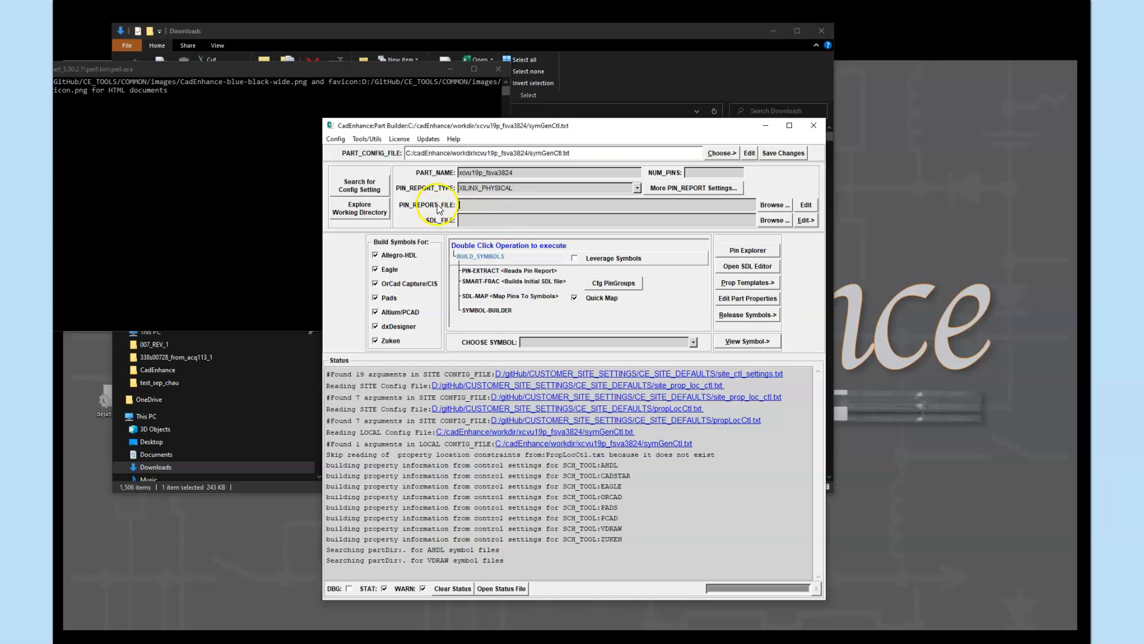
# - Choose xcvu19p_fsva3824.csv from Downloads as the pin report file and make a local copy in the part folder
pyautogui.click(773, 205)
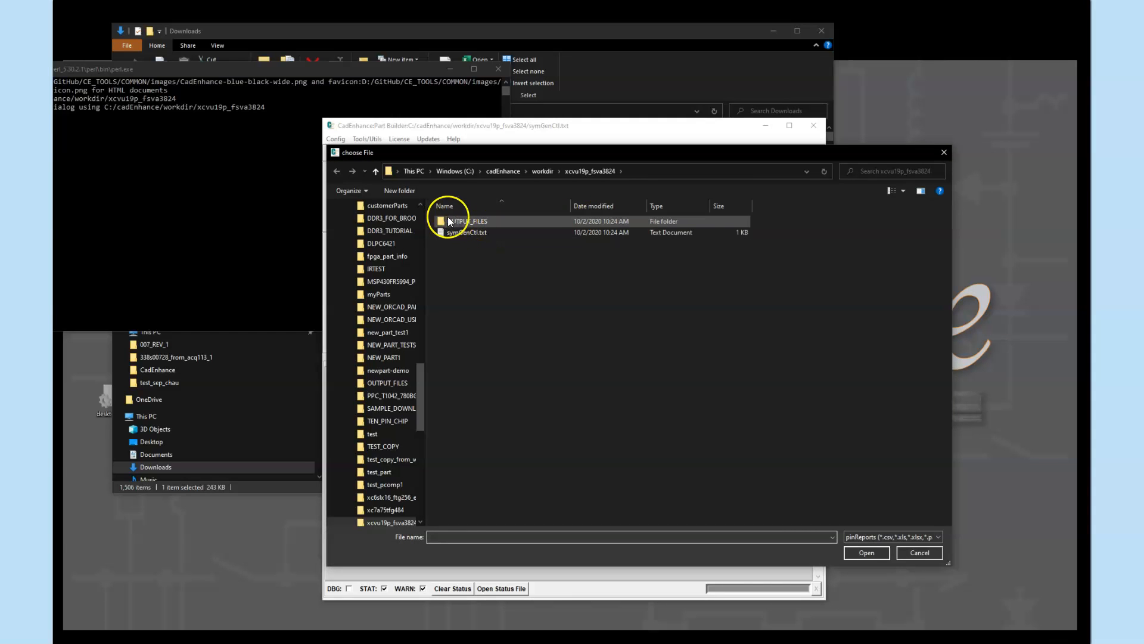
pyautogui.moveTo(419, 392); pyautogui.dragTo(428, 223)
pyautogui.click(374, 252)
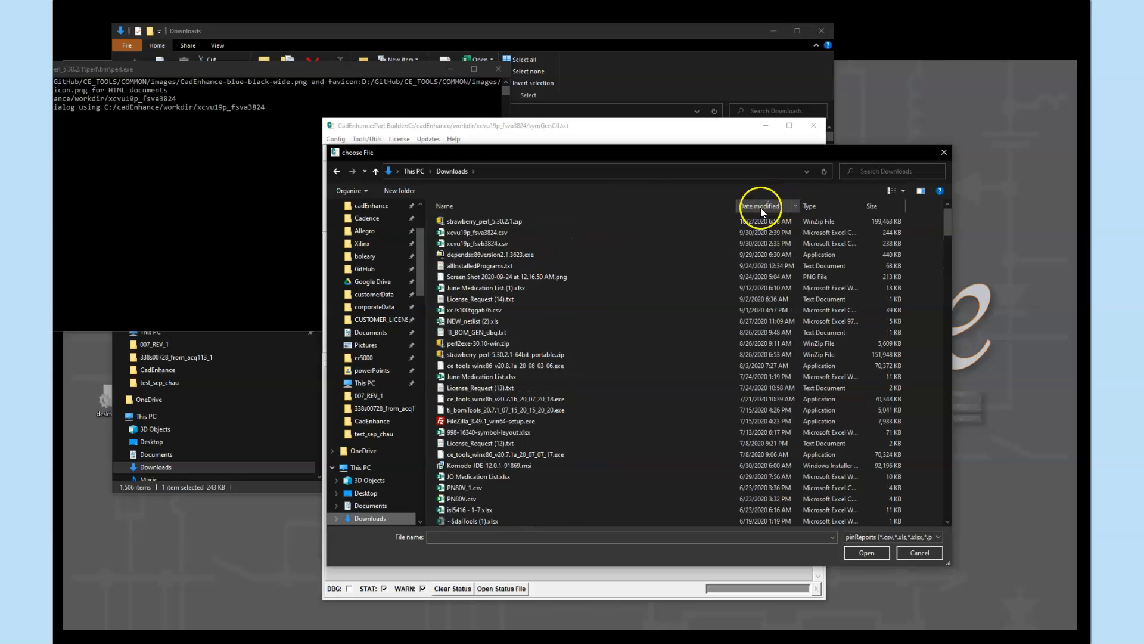
pyautogui.click(477, 233)
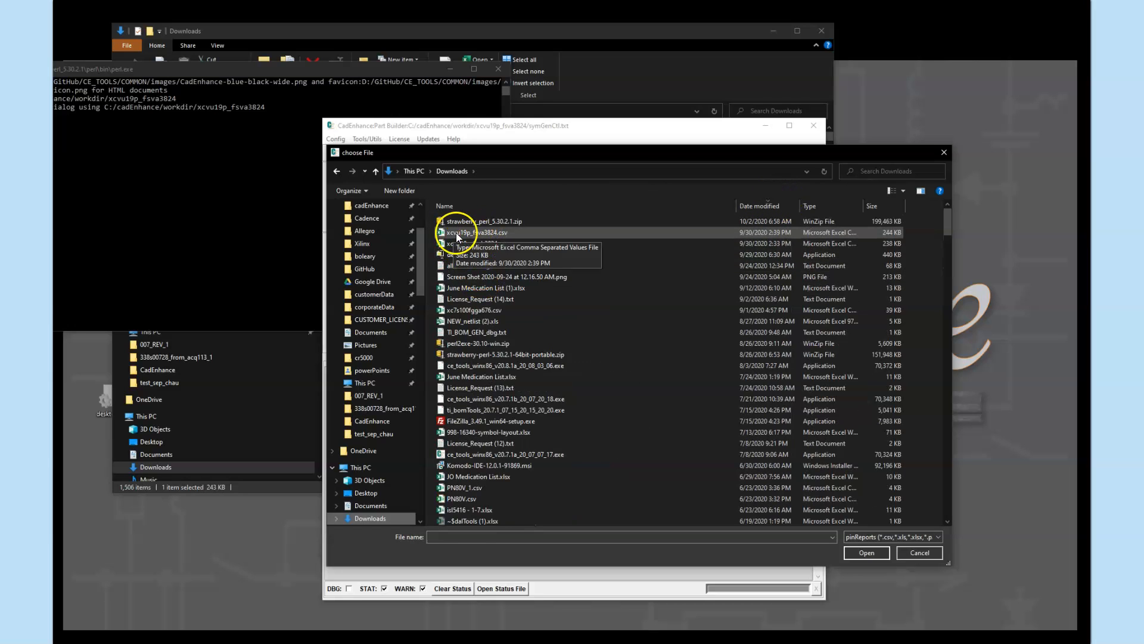
pyautogui.click(867, 554)
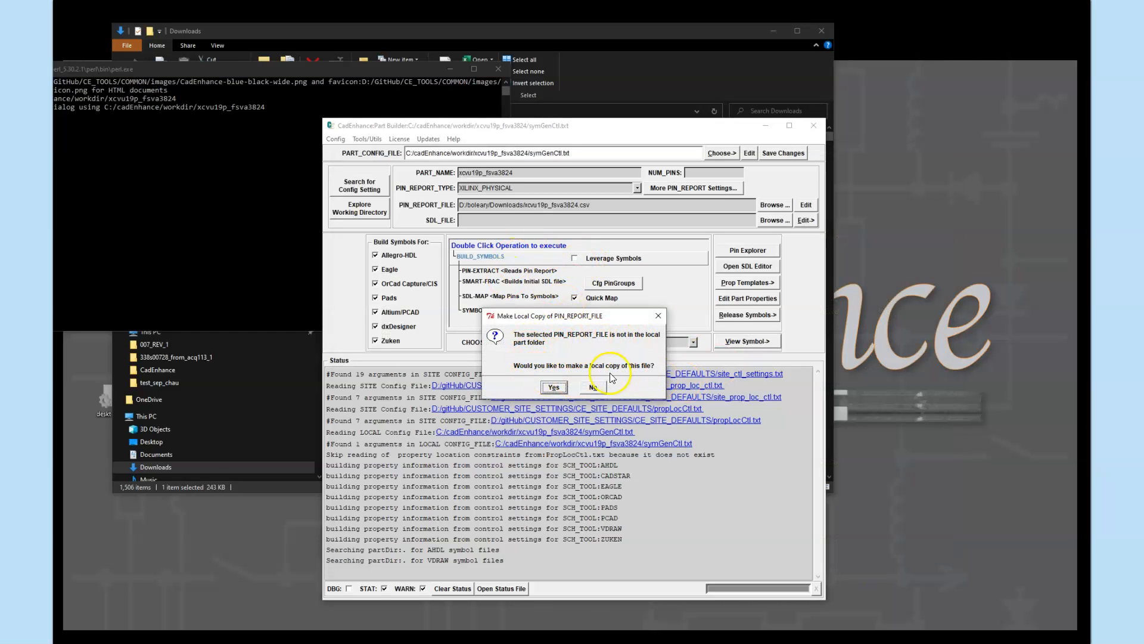
pyautogui.click(558, 389)
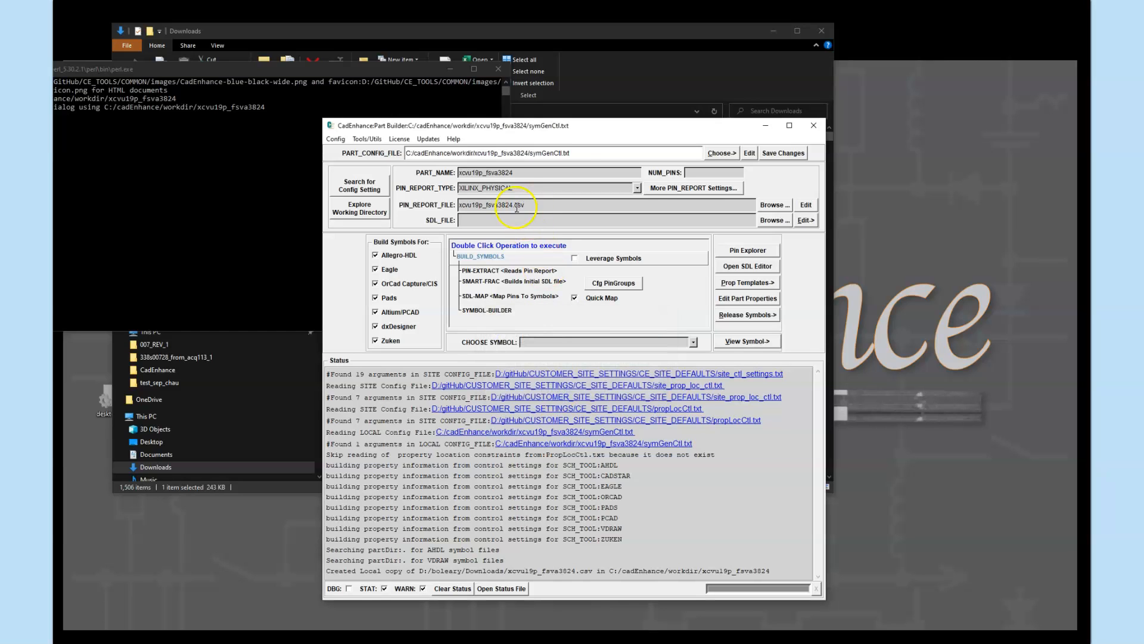
# - Save the part's configuration changes, leaving the SDL file entry blank
pyautogui.click(483, 222)
pyautogui.click(782, 153)
pyautogui.click(559, 222)
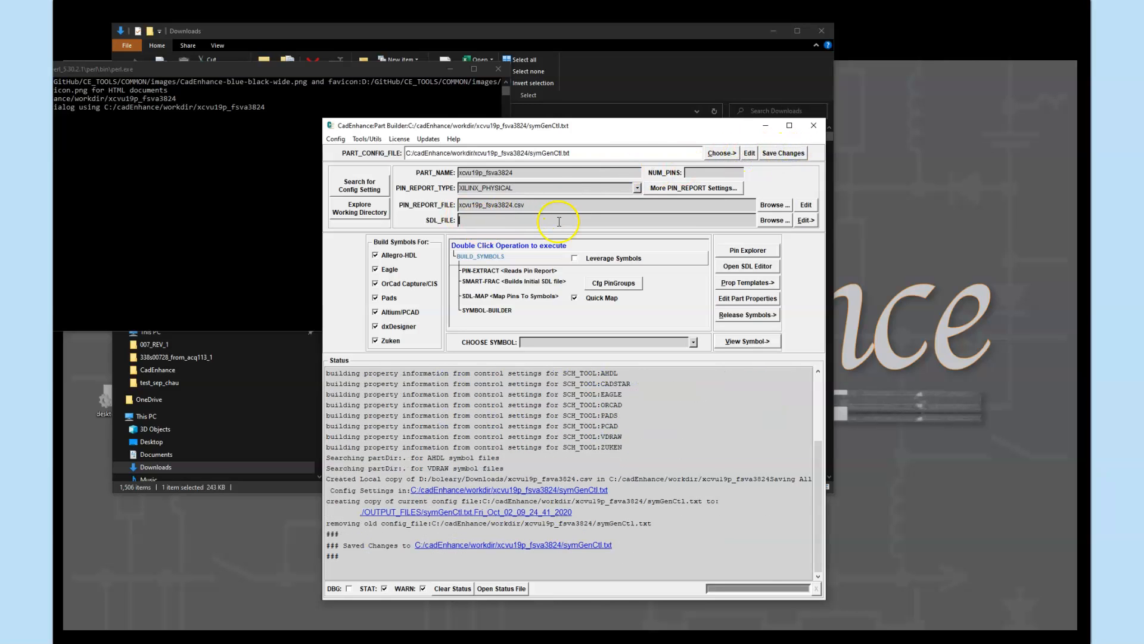
pyautogui.click(552, 207)
pyautogui.click(502, 204)
# - Run PIN-EXTRACT, copy the pinout range A1..CC63 into PCHK_DEVICE_PIN_NUMBERS, and set the number of pins to 3824
pyautogui.doubleClick(488, 271)
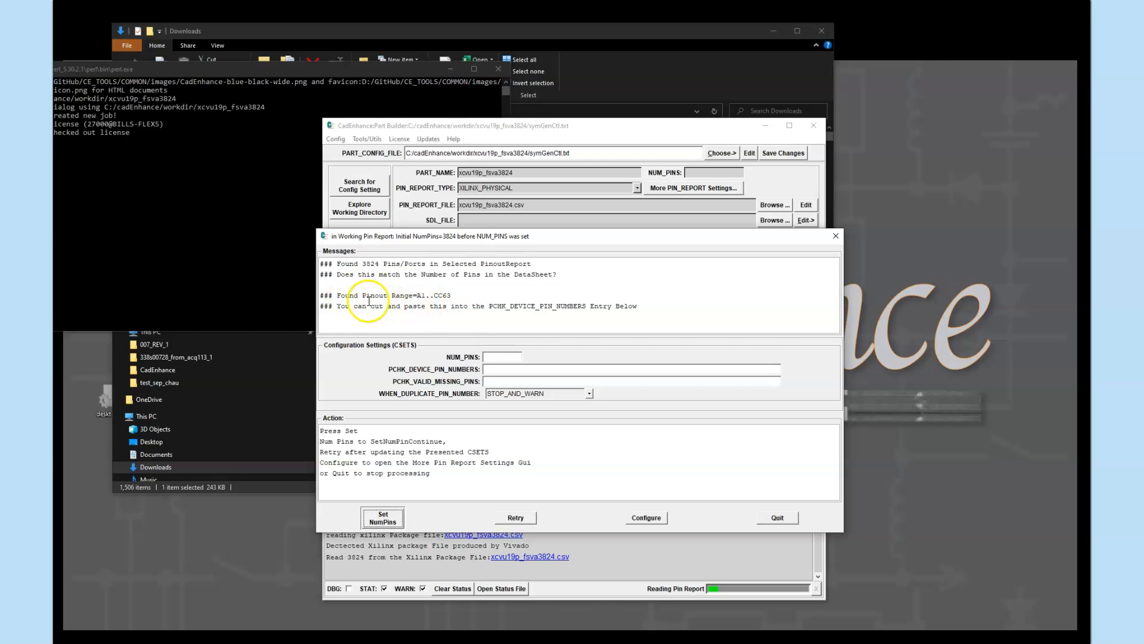
pyautogui.moveTo(416, 296); pyautogui.dragTo(443, 296)
pyautogui.click(444, 295)
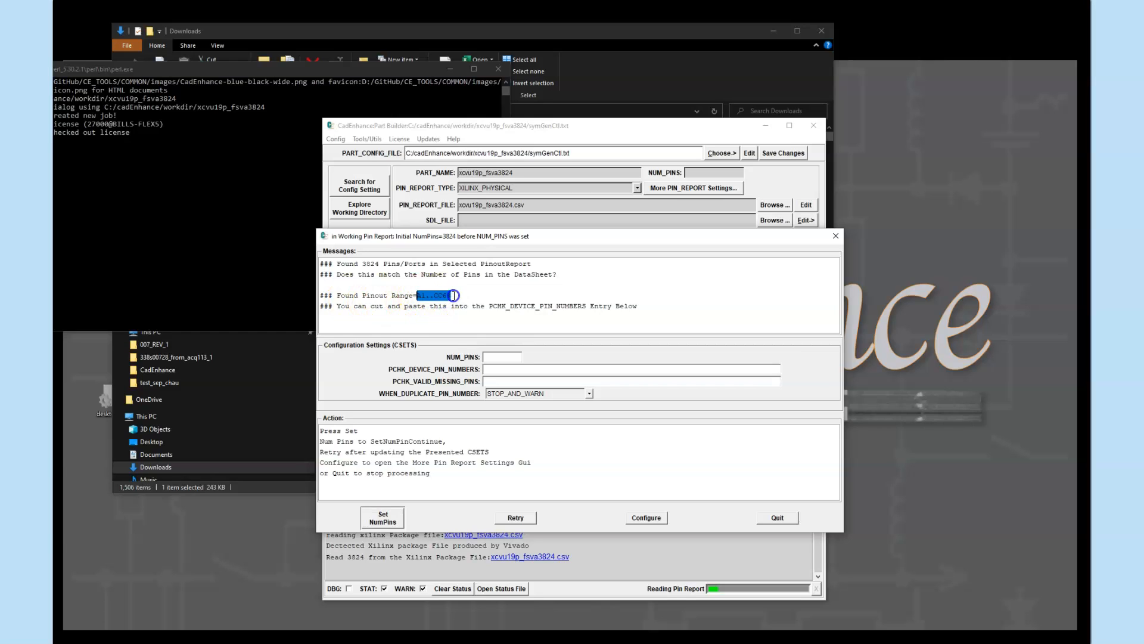
pyautogui.click(494, 367)
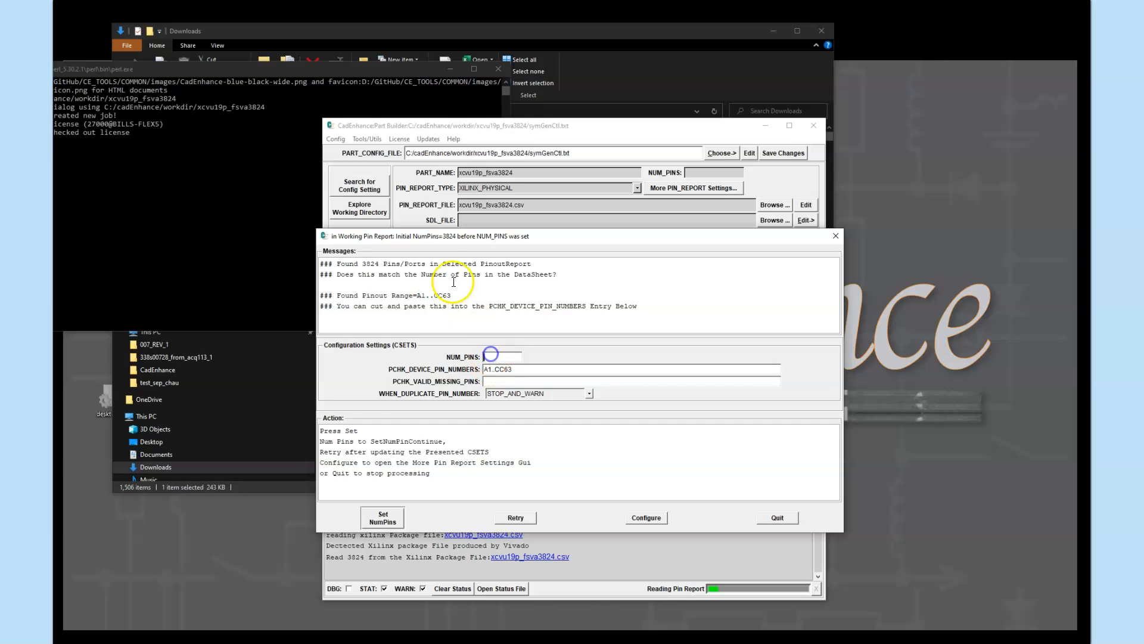
pyautogui.click(386, 519)
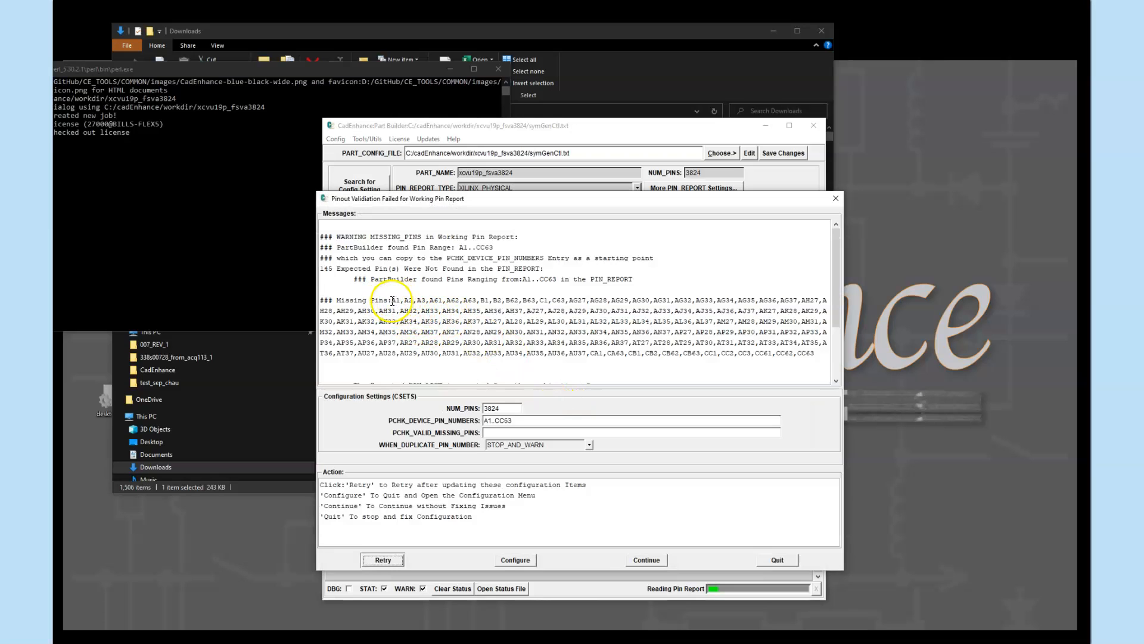
# - Copy the full list of missing pins, A1 to CC63, into PCHK_VALID_MISSING_PINS and retry the pinout validation
pyautogui.moveTo(391, 300); pyautogui.dragTo(825, 352)
pyautogui.hotkey('ctrl', 'c')
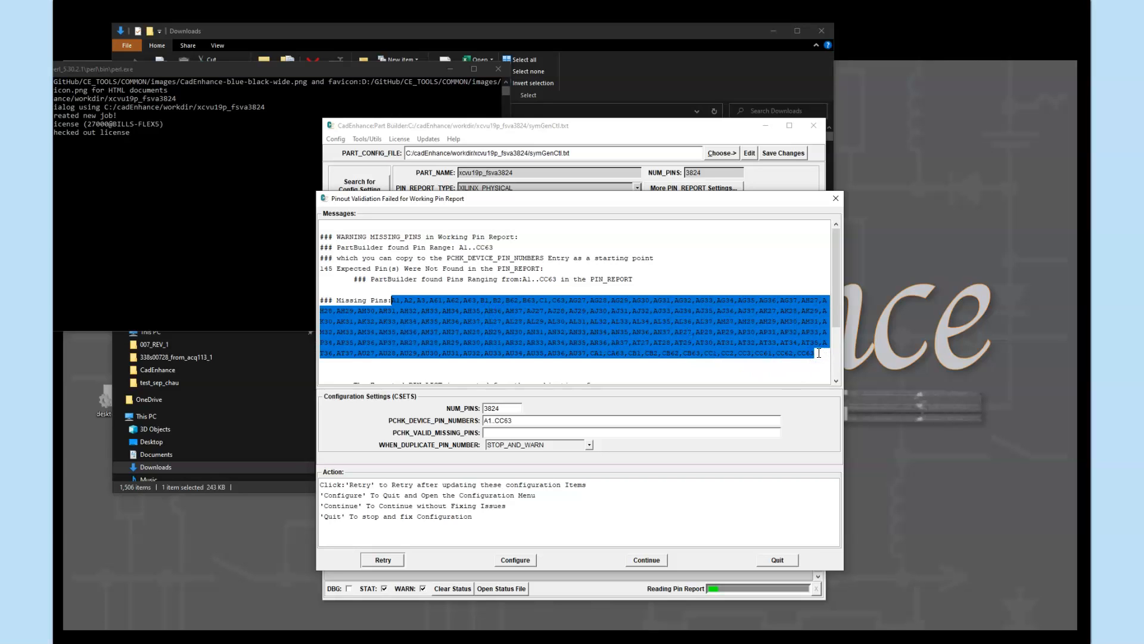
pyautogui.click(566, 432)
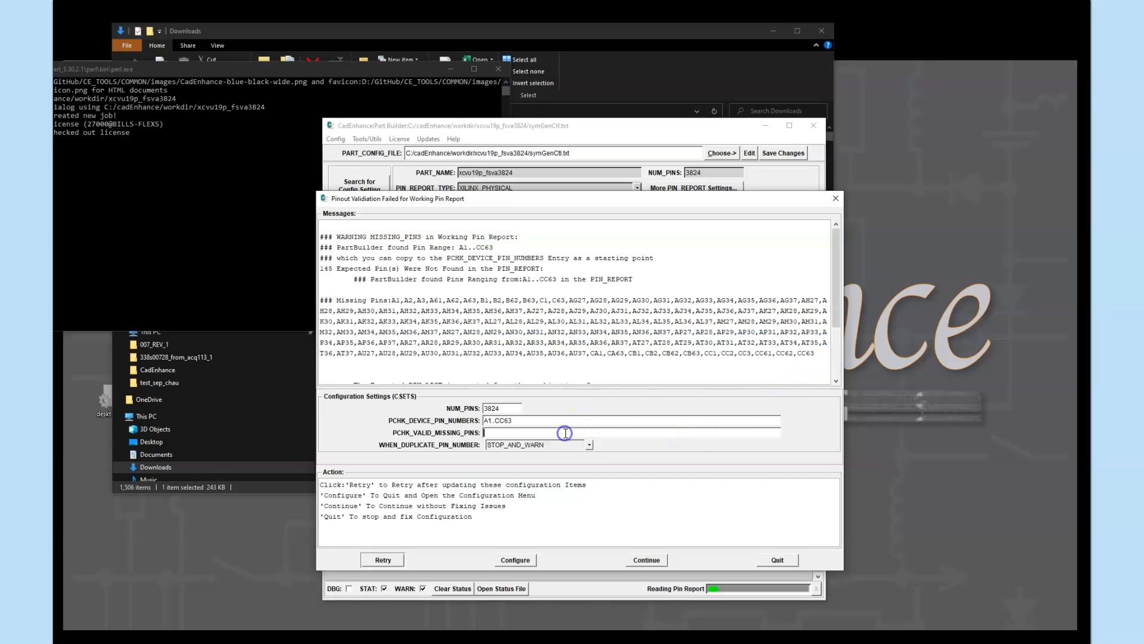
pyautogui.hotkey('ctrl', 'v')
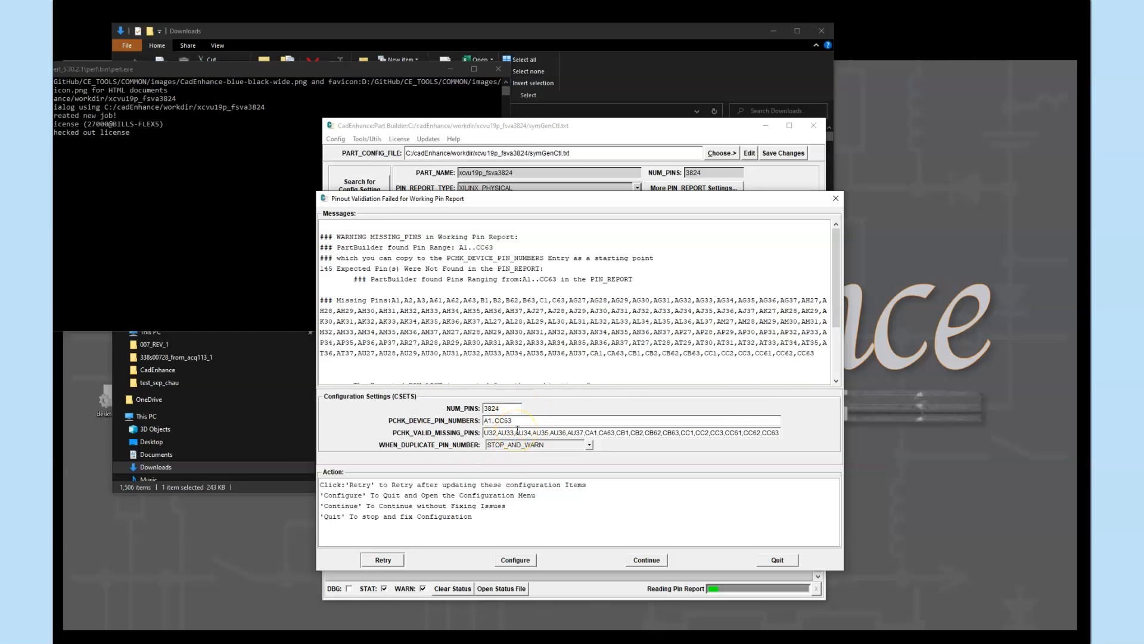
pyautogui.click(544, 392)
pyautogui.click(385, 560)
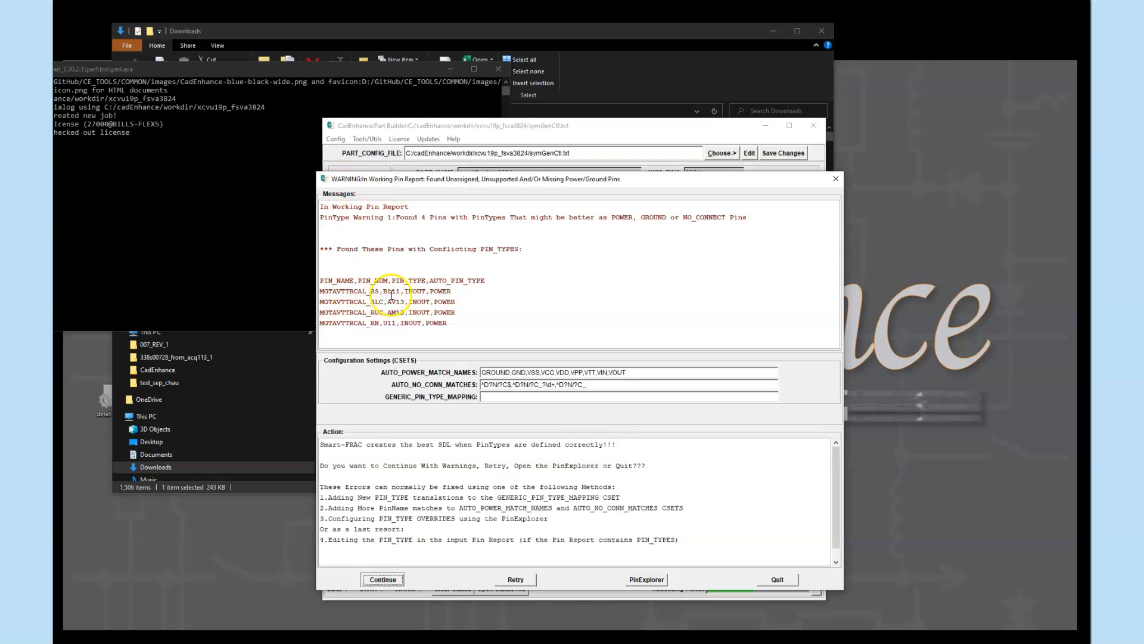
# - Examine the names, numbers and conflicting pin types of the MGTAVTTRCAL pins in the warning
pyautogui.click(331, 291)
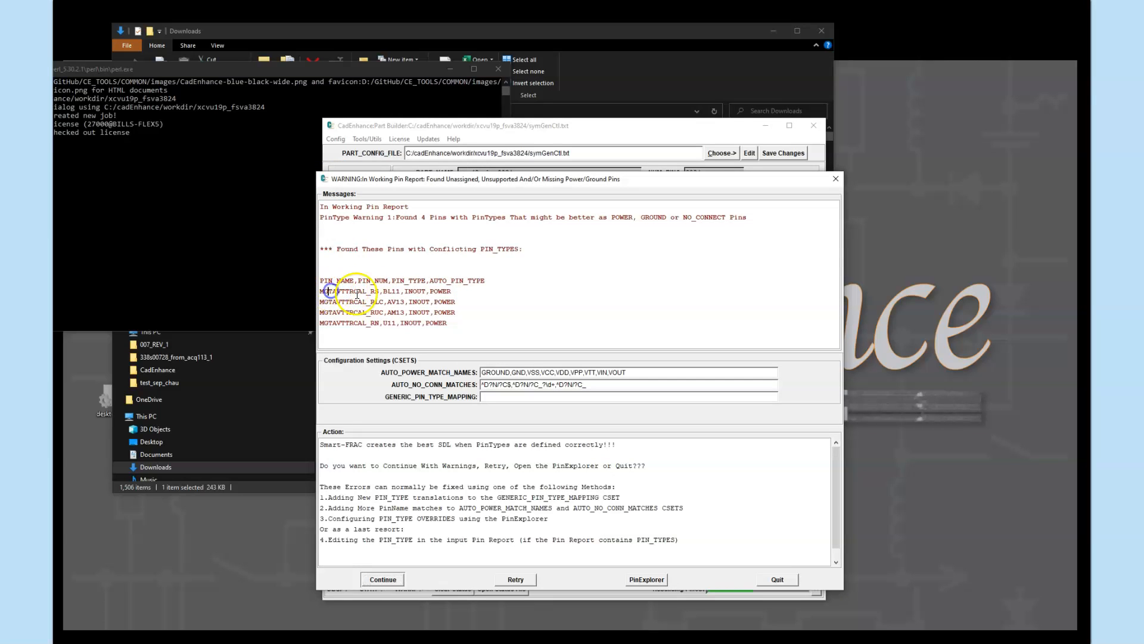
pyautogui.moveTo(355, 292); pyautogui.dragTo(410, 294)
pyautogui.click(338, 292)
pyautogui.moveTo(332, 302); pyautogui.dragTo(350, 302)
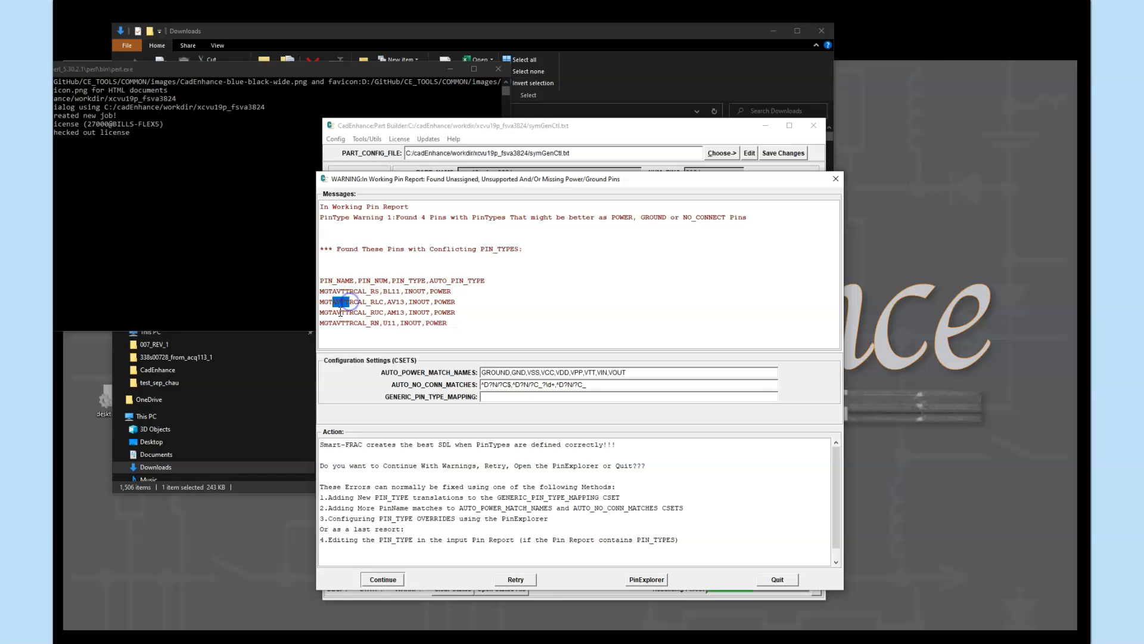
pyautogui.doubleClick(442, 291)
pyautogui.moveTo(349, 292); pyautogui.dragTo(378, 292)
pyautogui.click(386, 291)
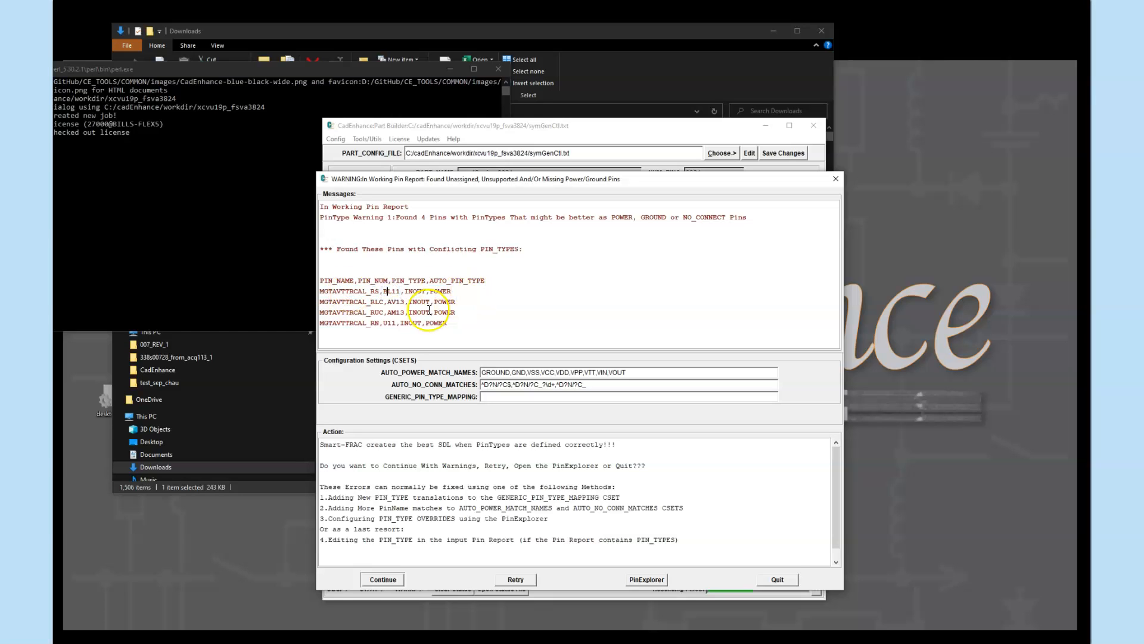
# - Filter the pin names by rcal in the Pin Explorer and assign a new pin type to all the MGTAVTTRCAL pins
pyautogui.click(647, 579)
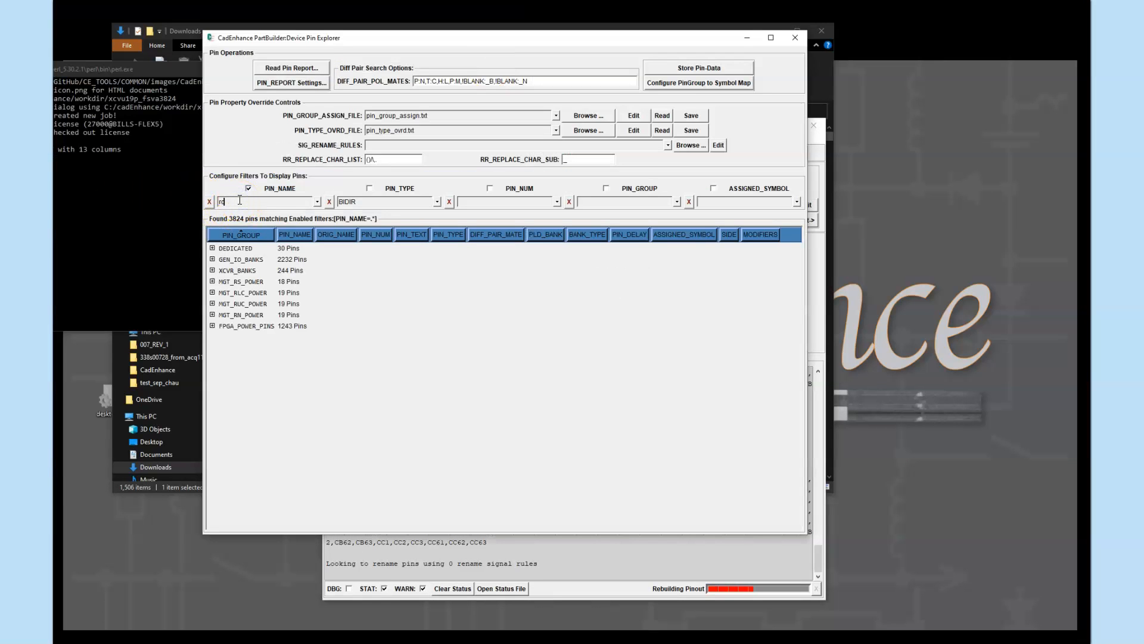
pyautogui.press('Return')
pyautogui.moveTo(296, 259); pyautogui.dragTo(312, 325)
pyautogui.rightClick(312, 326)
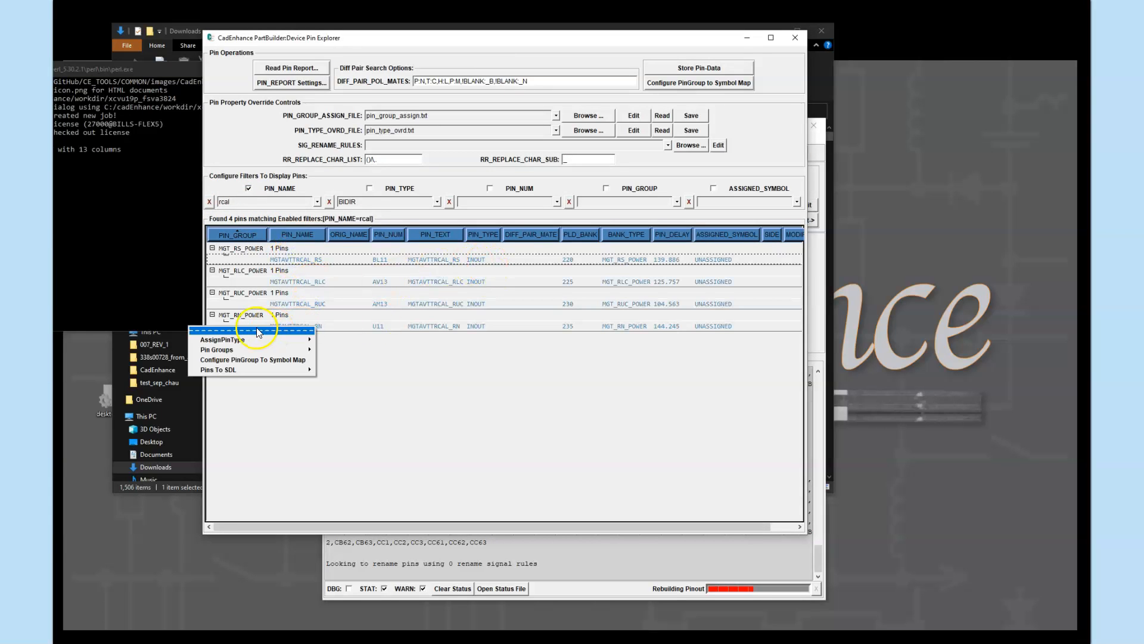
pyautogui.moveTo(258, 337)
pyautogui.click(337, 358)
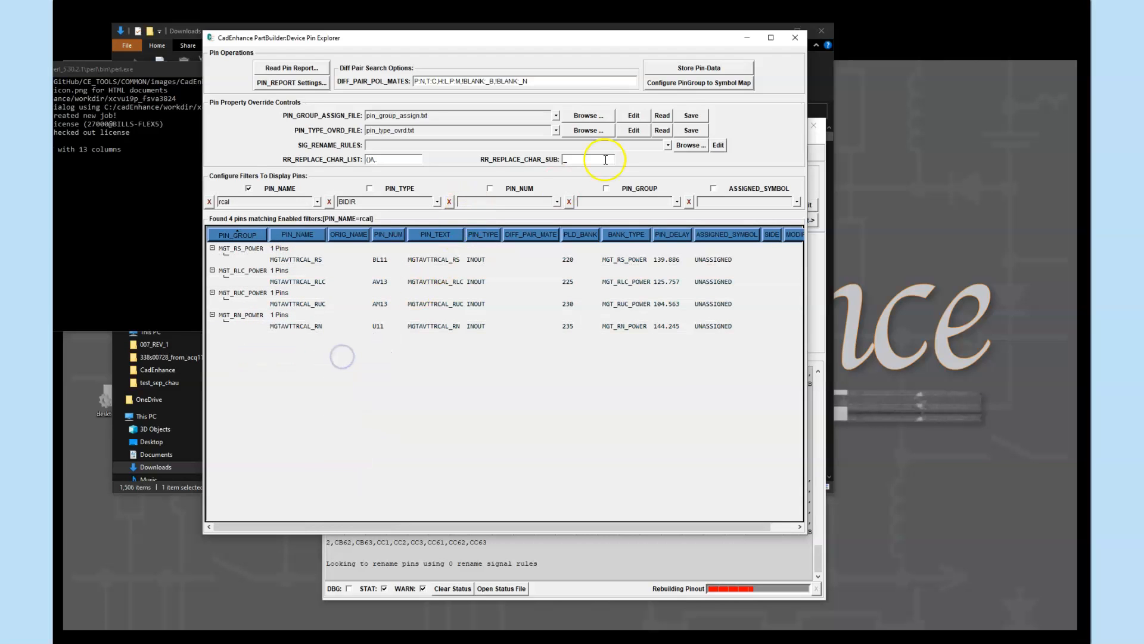
# - Save the pin type overrides to pin_type_ovrd.txt, close the Pin Explorer, and run PIN-EXTRACT again
pyautogui.click(692, 131)
pyautogui.click(796, 38)
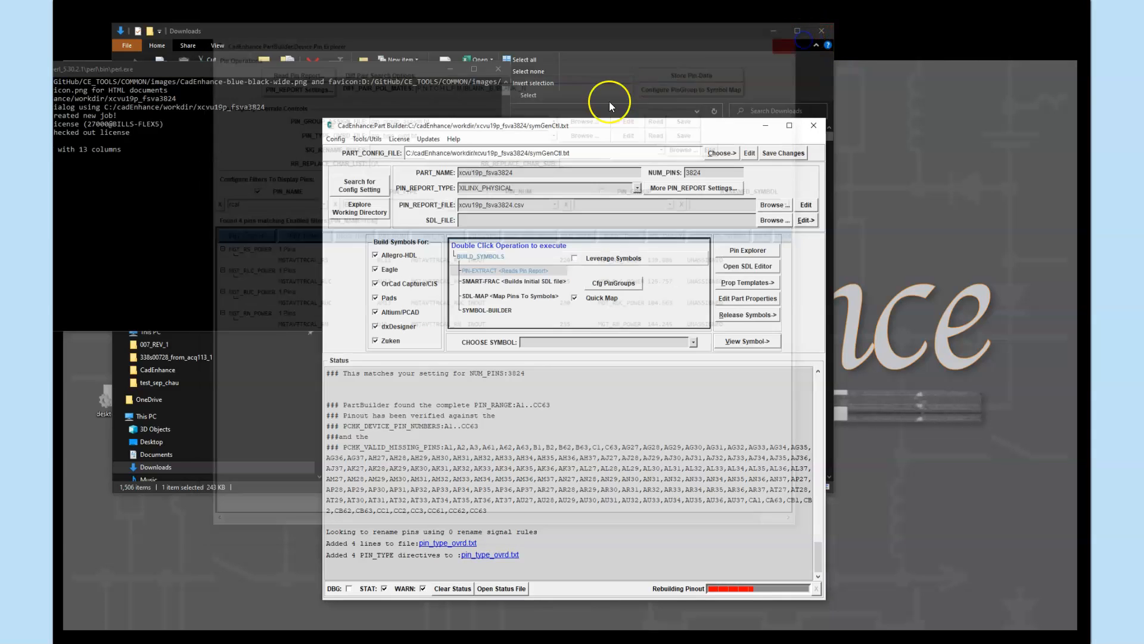
pyautogui.click(501, 272)
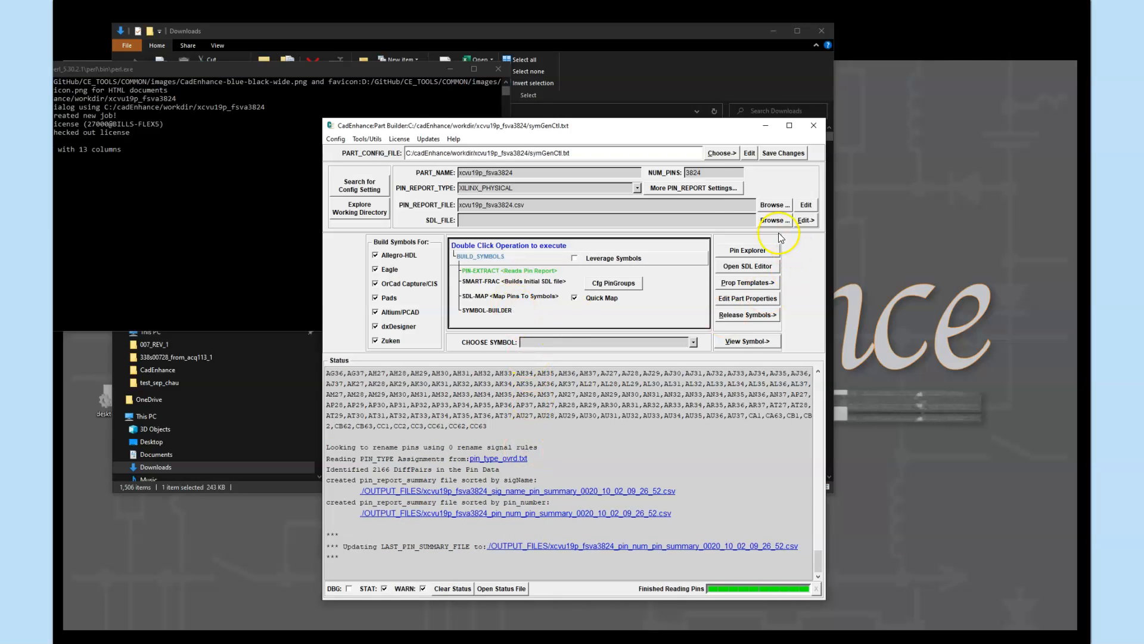
pyautogui.click(706, 173)
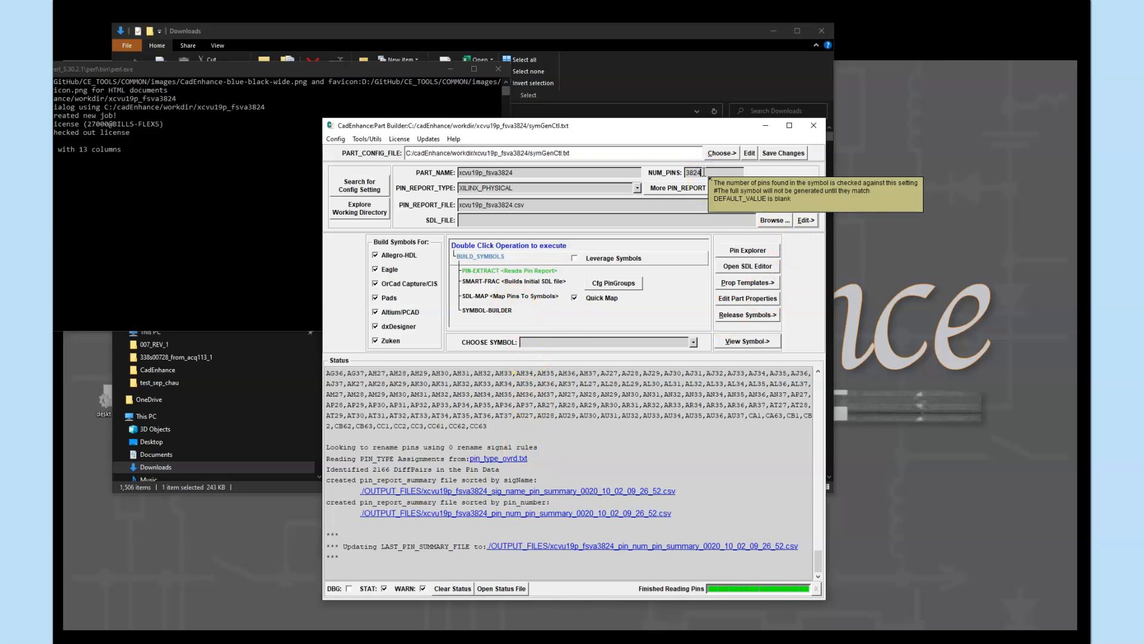